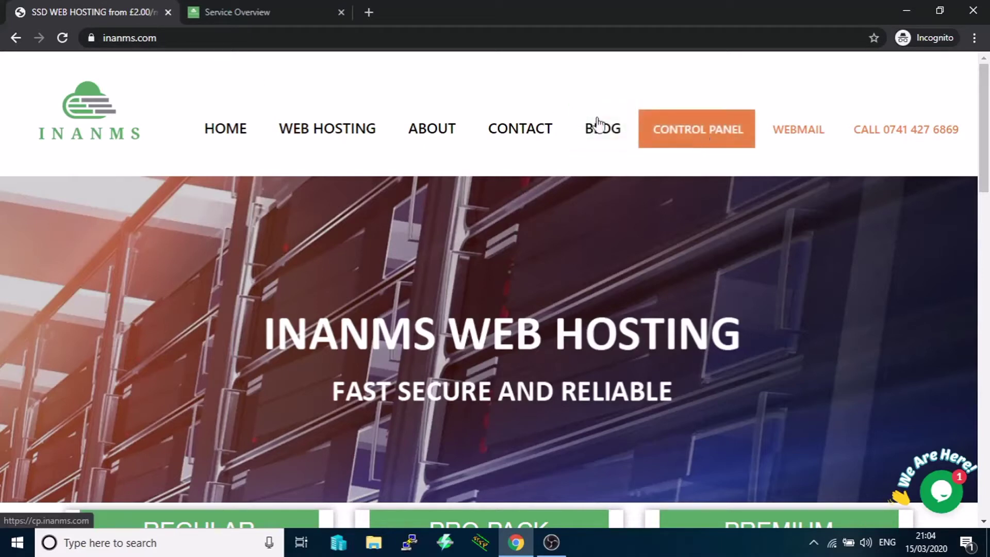
- Show the hosting Service Overview and scroll down to the One-Click Installs list with WordPress
{"action": "left_click", "coordinate": [258, 7]}
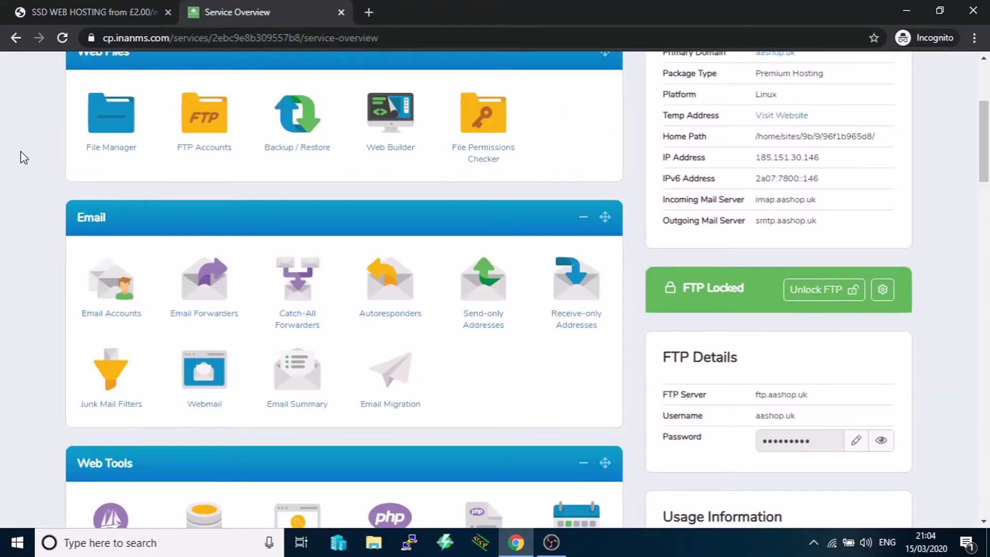
{"action": "scroll", "coordinate": [157, 227], "scroll_direction": "down", "scroll_amount": 14}
{"action": "scroll", "coordinate": [161, 239], "scroll_direction": "down", "scroll_amount": 11}
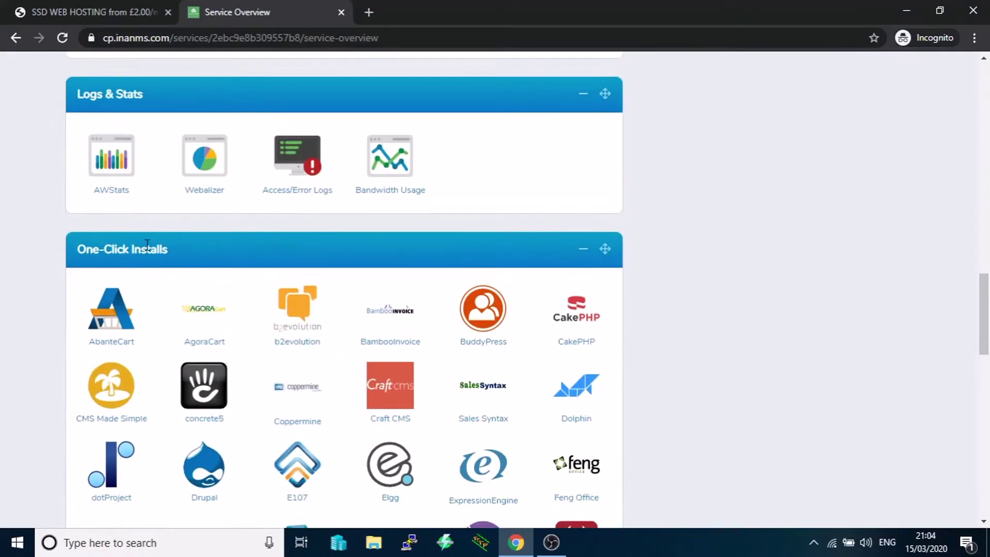
{"action": "scroll", "coordinate": [110, 144], "scroll_direction": "up", "scroll_amount": 3}
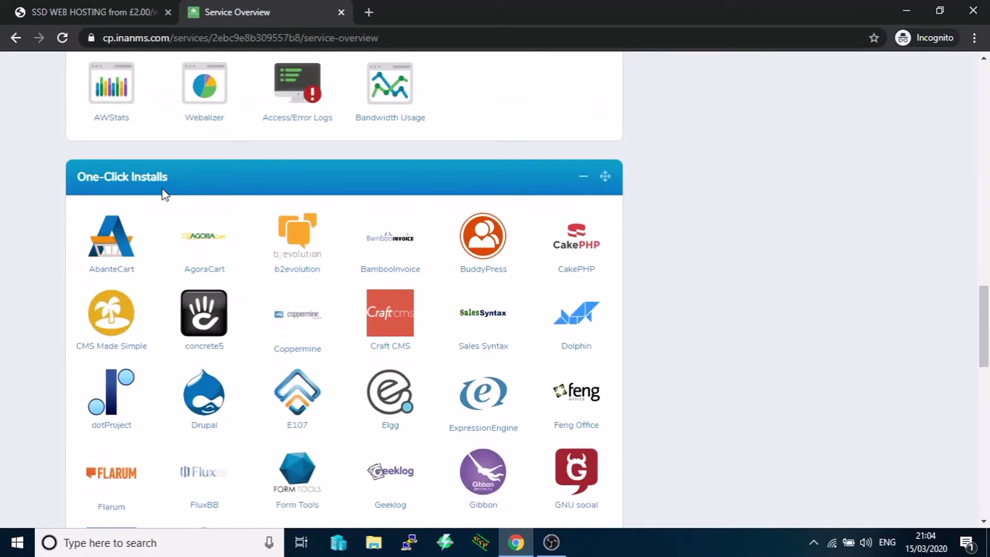
{"action": "scroll", "coordinate": [295, 297], "scroll_direction": "down", "scroll_amount": 6}
{"action": "scroll", "coordinate": [294, 297], "scroll_direction": "down", "scroll_amount": 12}
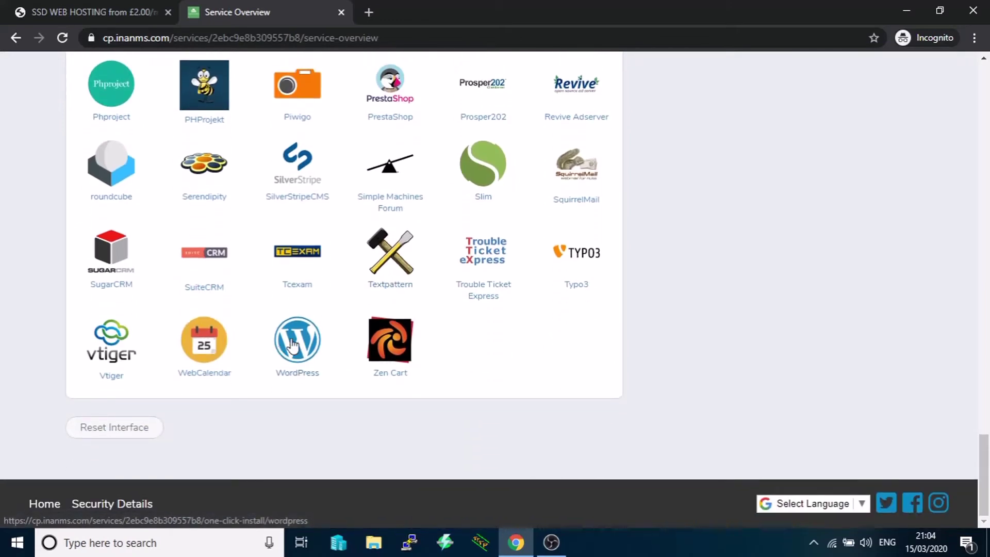
- Install WordPress 5.3.2 on aashop.uk at the site root, leaving the directory empty
{"action": "left_click", "coordinate": [281, 341]}
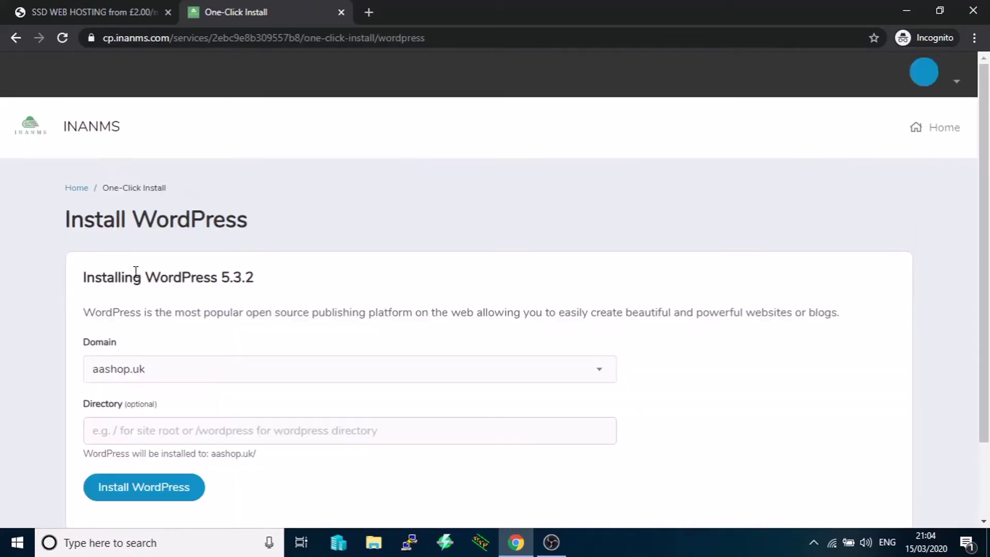
{"action": "scroll", "coordinate": [66, 283], "scroll_direction": "down", "scroll_amount": 2}
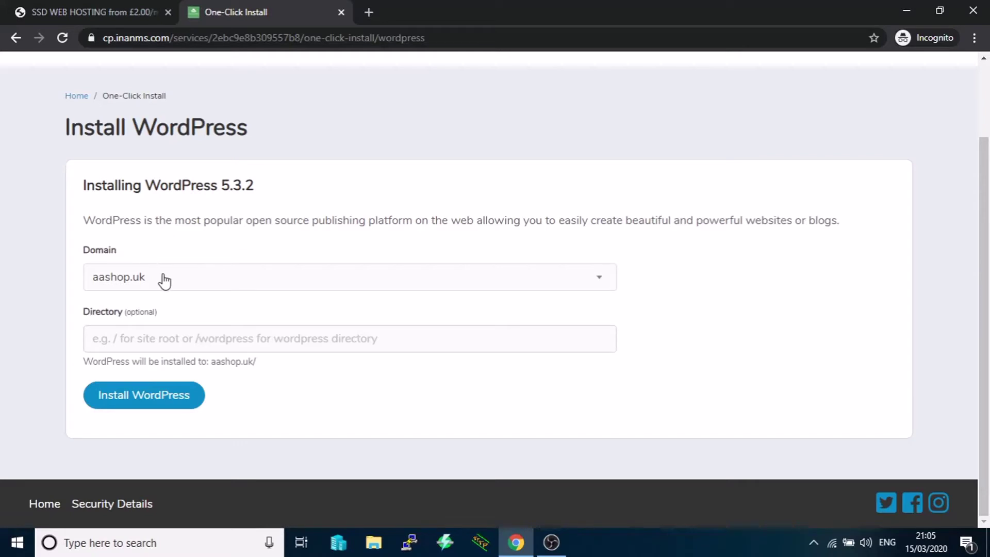
{"action": "left_click", "coordinate": [158, 397]}
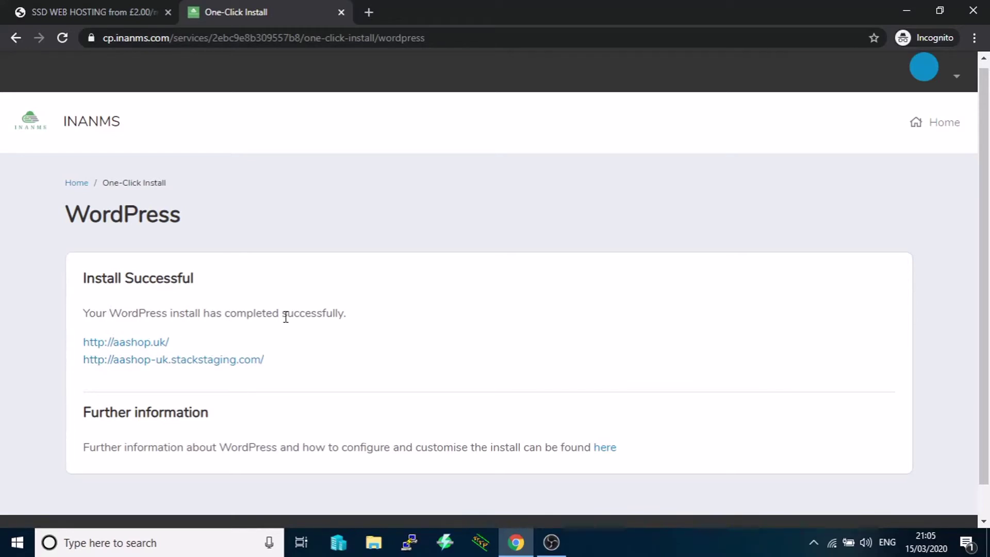
{"action": "left_click", "coordinate": [142, 344]}
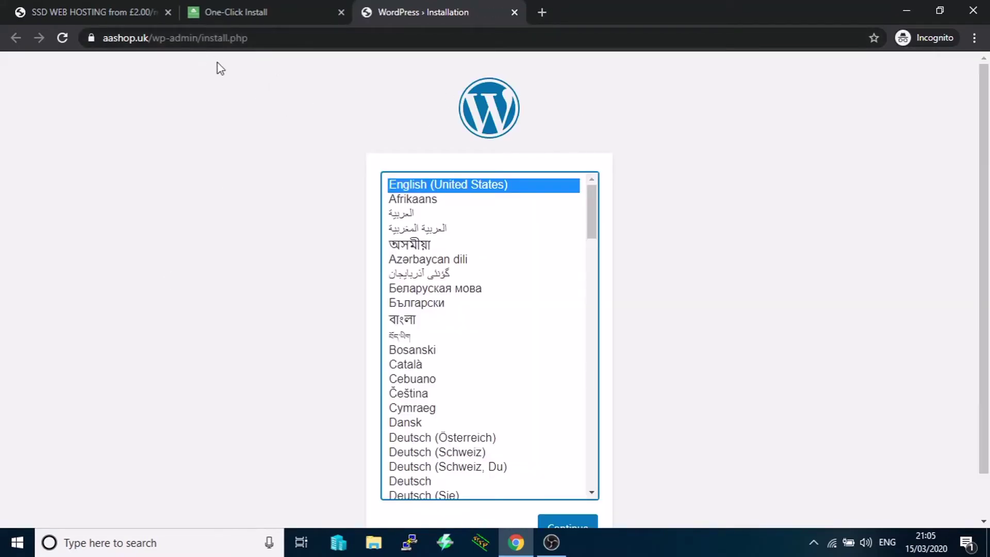
- Choose English (UK) from the language list and continue to the welcome form
{"action": "scroll", "coordinate": [655, 209], "scroll_direction": "down", "scroll_amount": 1}
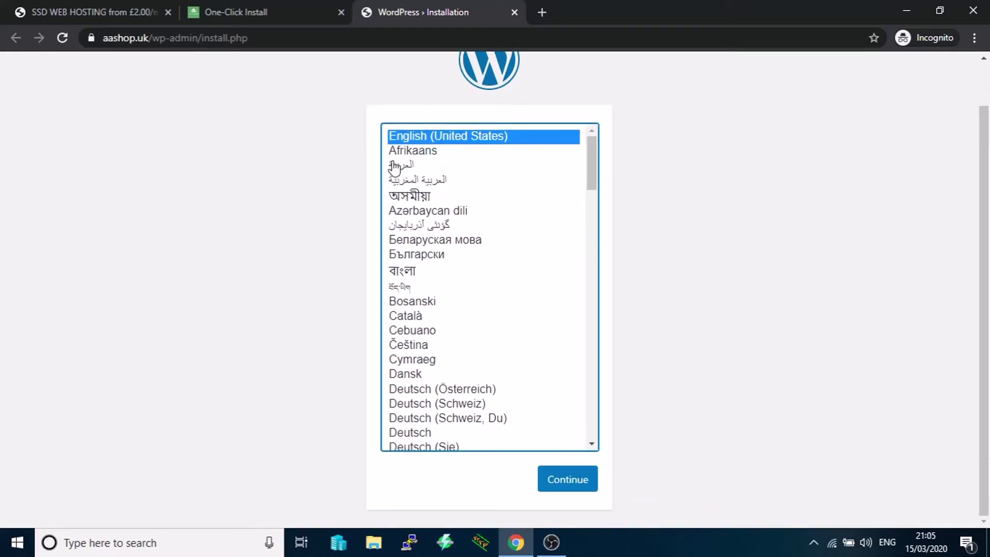
{"action": "scroll", "coordinate": [466, 211], "scroll_direction": "down", "scroll_amount": 3}
{"action": "scroll", "coordinate": [466, 212], "scroll_direction": "down", "scroll_amount": 2}
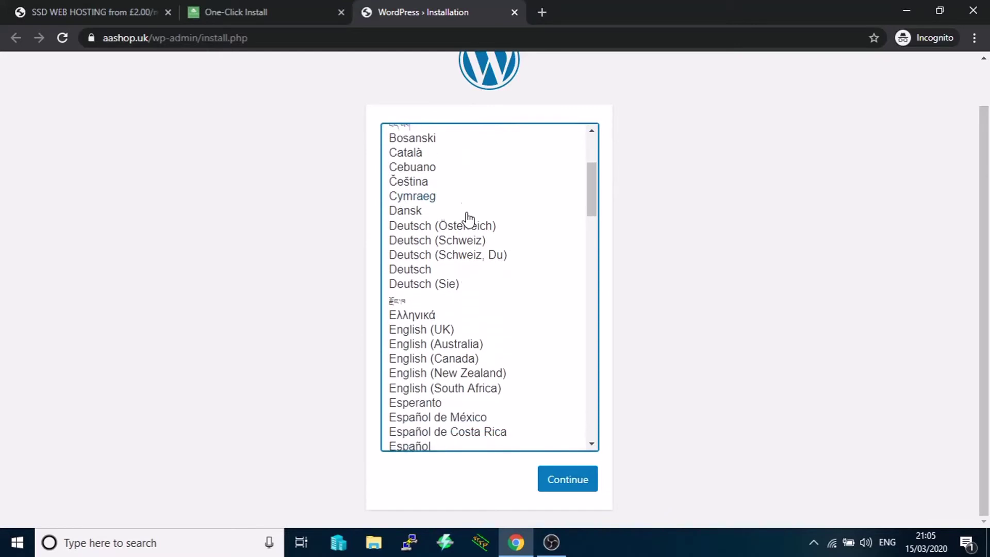
{"action": "left_click", "coordinate": [440, 276]}
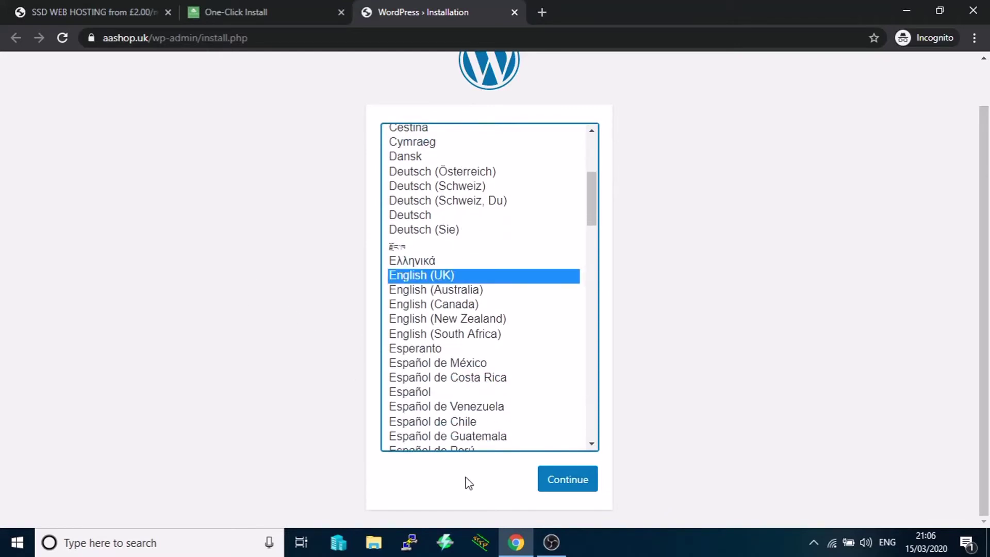
{"action": "left_click", "coordinate": [552, 477]}
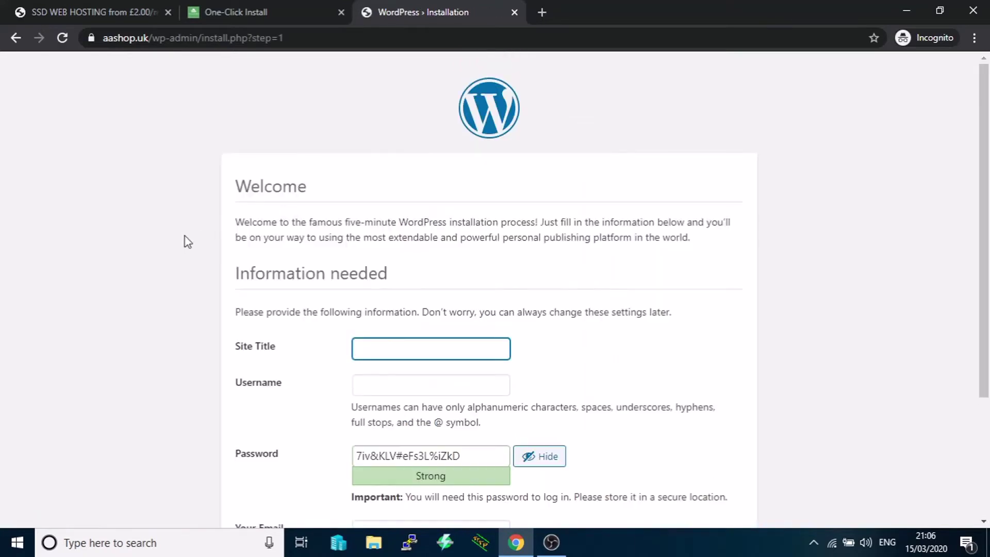
- Enter 'AASHOP UK' as the site title and 'admin' as the username
{"action": "scroll", "coordinate": [152, 263], "scroll_direction": "down", "scroll_amount": 1}
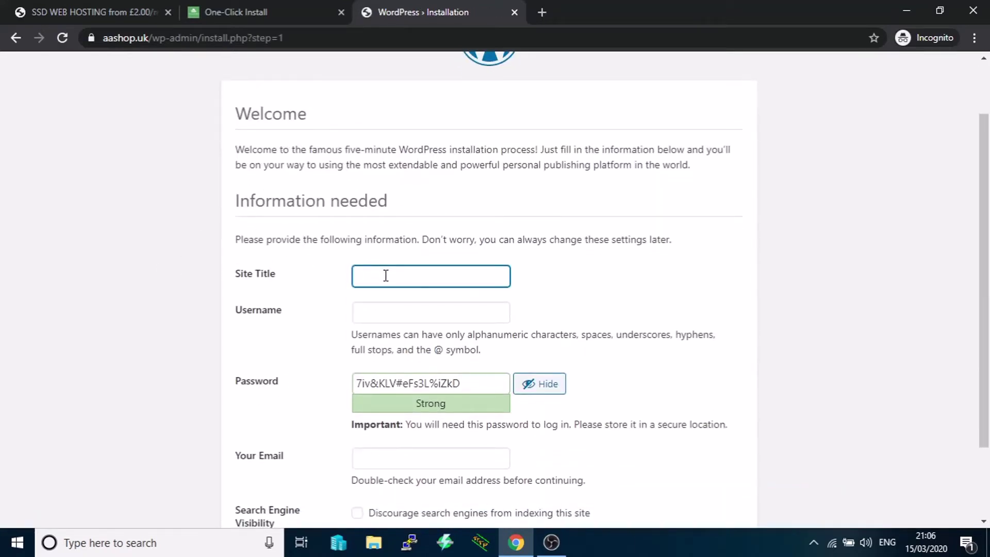
{"action": "type", "text": "AASHOP UK"}
{"action": "left_click", "coordinate": [386, 317]}
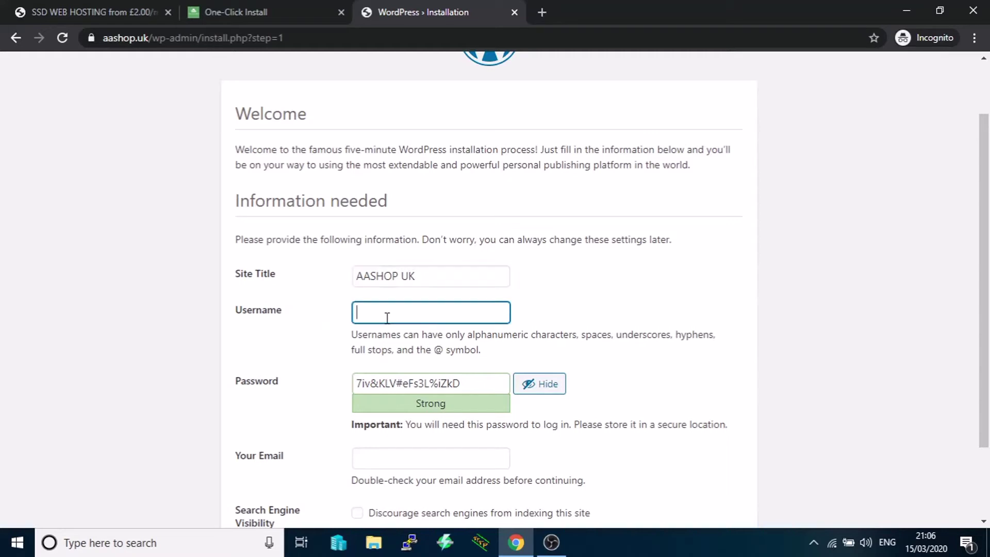
{"action": "type", "text": "admin"}
- Replace the generated password with a new medium-strength password
{"action": "left_click", "coordinate": [536, 387]}
{"action": "left_click", "coordinate": [537, 387]}
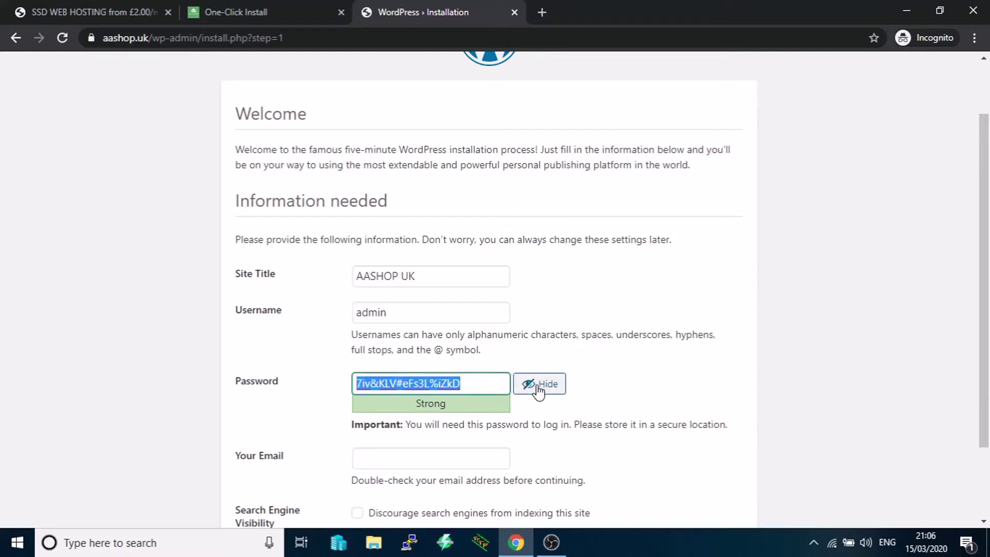
{"action": "left_click", "coordinate": [534, 389]}
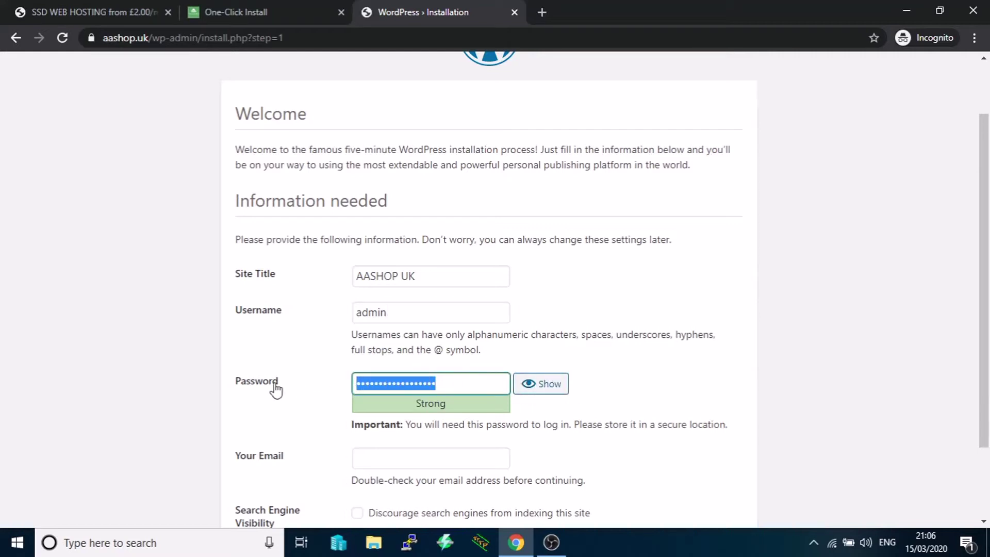
{"action": "key", "text": "BackSpace"}
{"action": "type", "text": "•"}
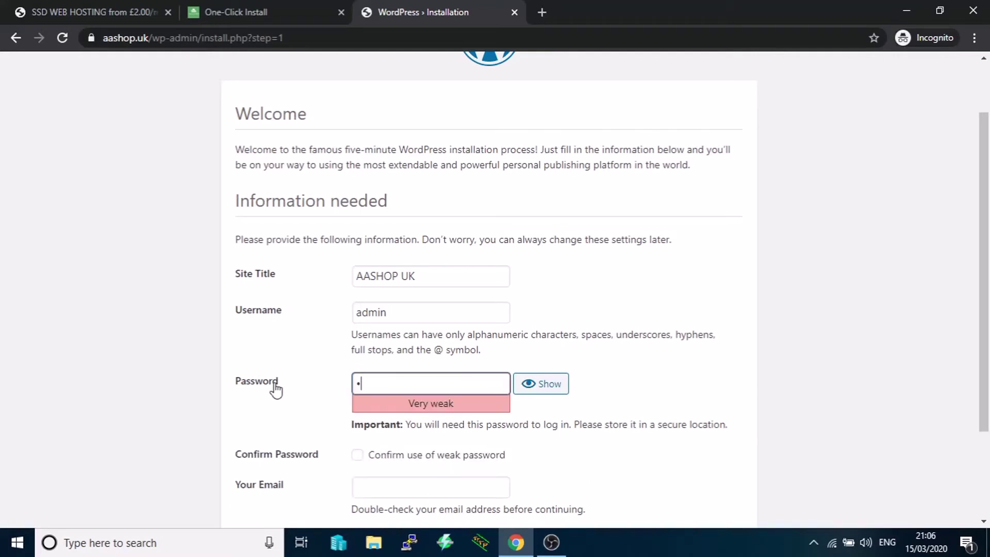
{"action": "key", "text": "BackSpace"}
{"action": "type", "text": "••••••••••"}
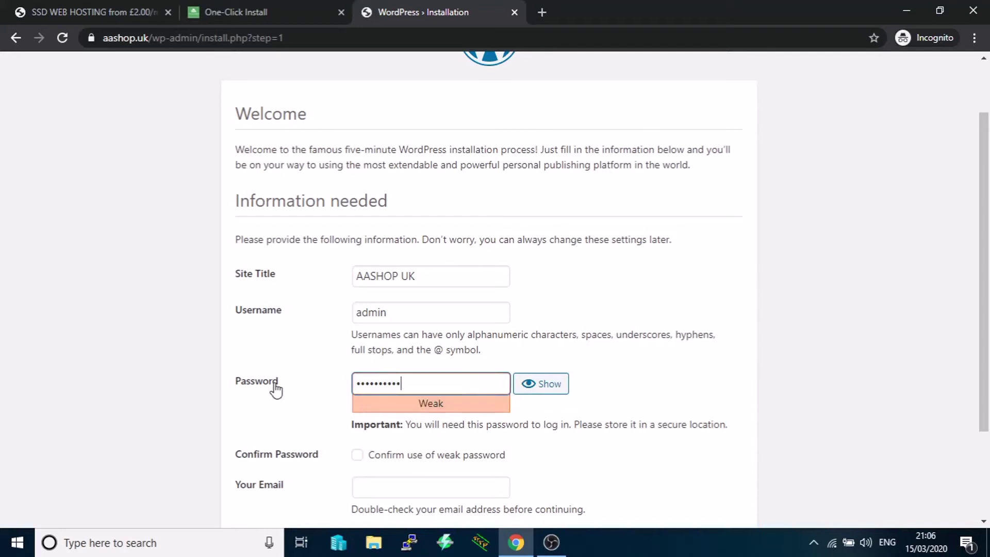
{"action": "type", "text": "•"}
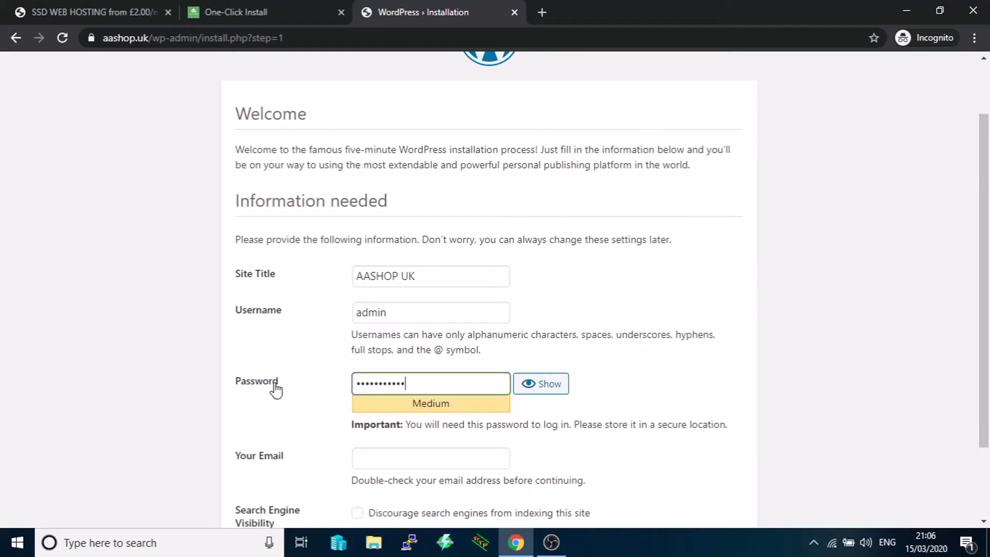
{"action": "type", "text": "•"}
{"action": "key", "text": "BackSpace"}
{"action": "key", "text": "BackSpace"}
{"action": "key", "text": "BackSpace"}
{"action": "key", "text": "BackSpace"}
{"action": "key", "text": "BackSpace"}
{"action": "key", "text": "BackSpace"}
{"action": "key", "text": "BackSpace"}
{"action": "key", "text": "BackSpace"}
{"action": "key", "text": "BackSpace"}
{"action": "key", "text": "BackSpace"}
{"action": "key", "text": "BackSpace"}
{"action": "key", "text": "BackSpace"}
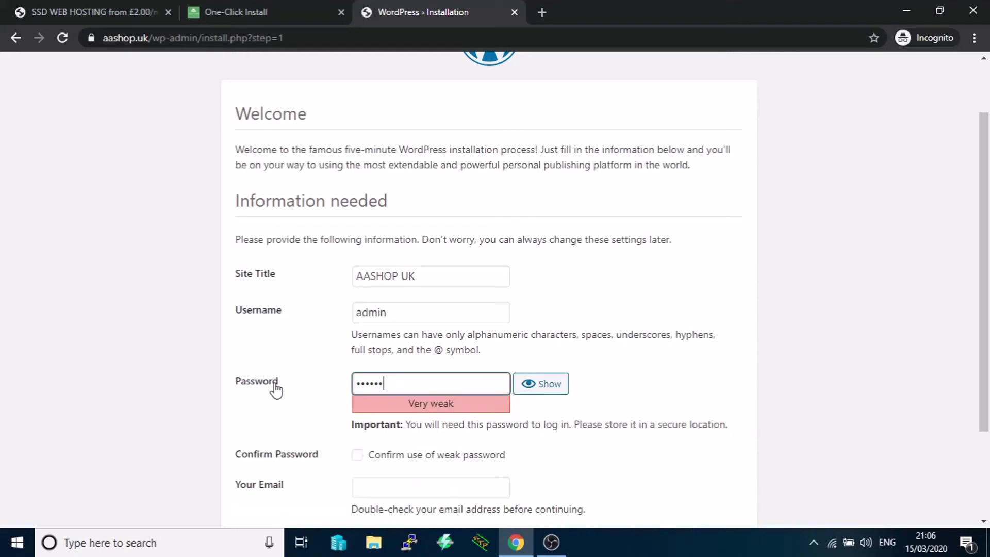
{"action": "type", "text": "•••••••••••"}
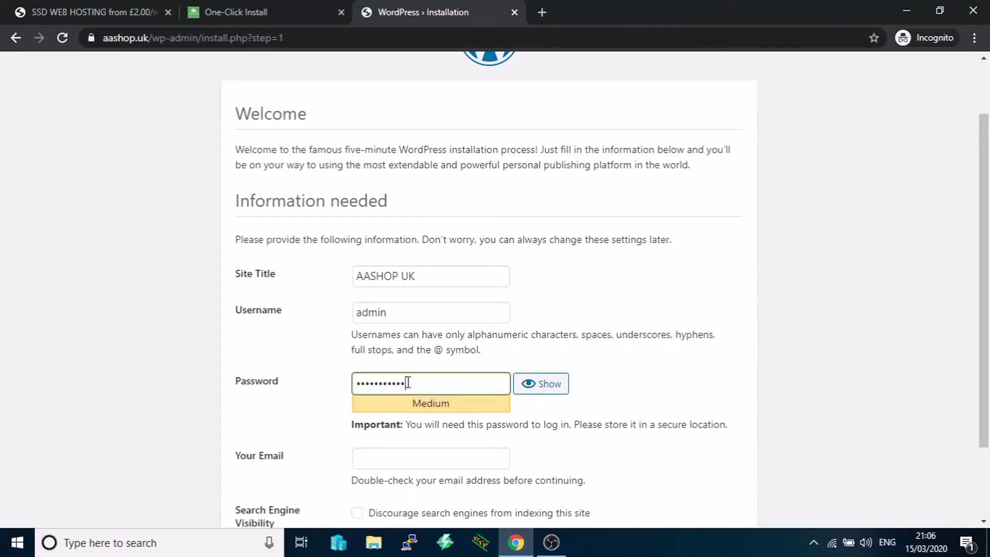
{"action": "scroll", "coordinate": [317, 406], "scroll_direction": "down", "scroll_amount": 1}
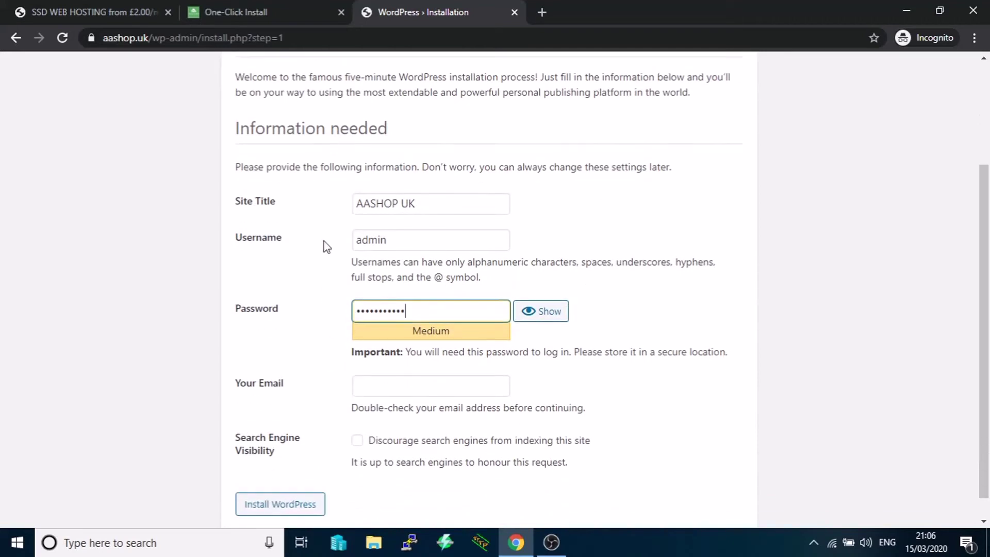
{"action": "scroll", "coordinate": [311, 340], "scroll_direction": "down", "scroll_amount": 1}
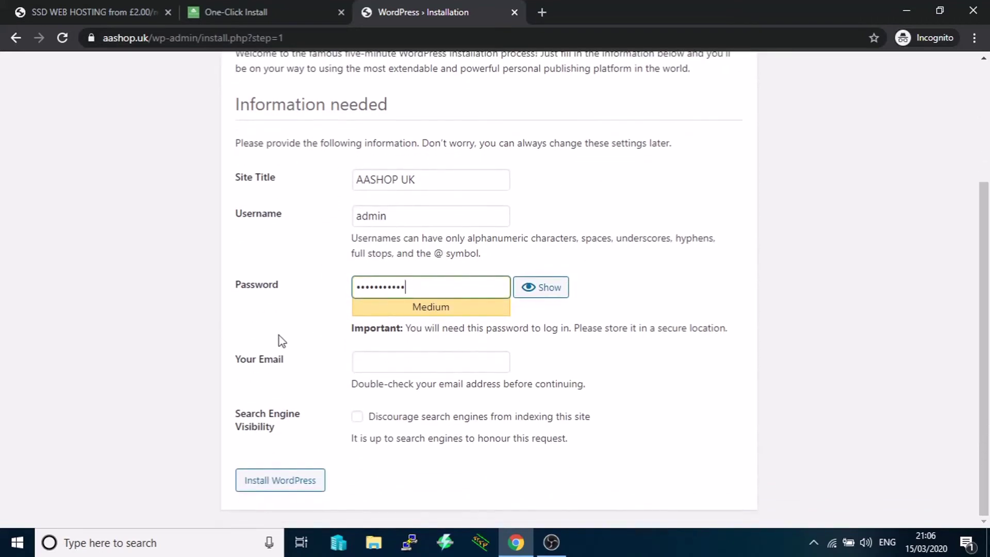
- Fill in the admin's e-mail address and submit the WordPress install form
{"action": "left_click", "coordinate": [368, 362]}
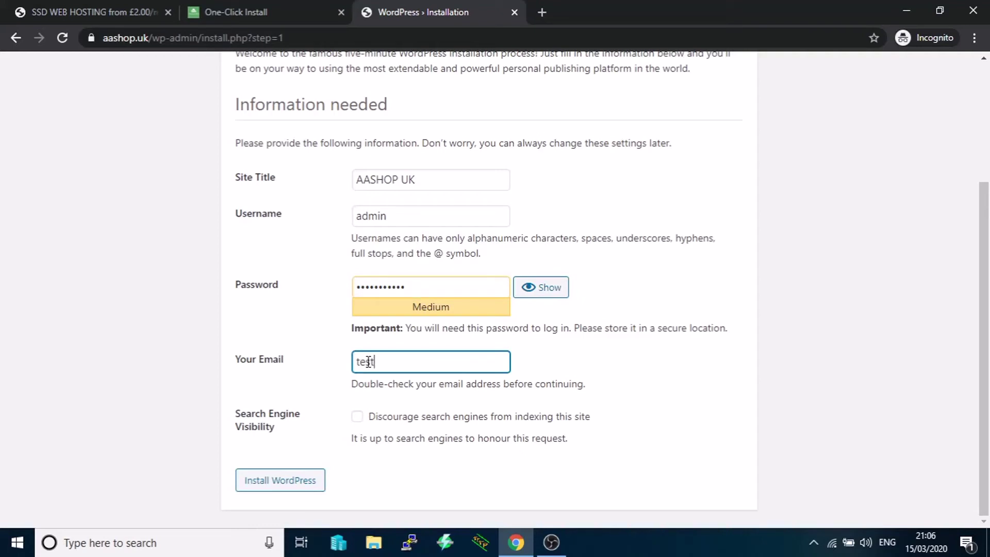
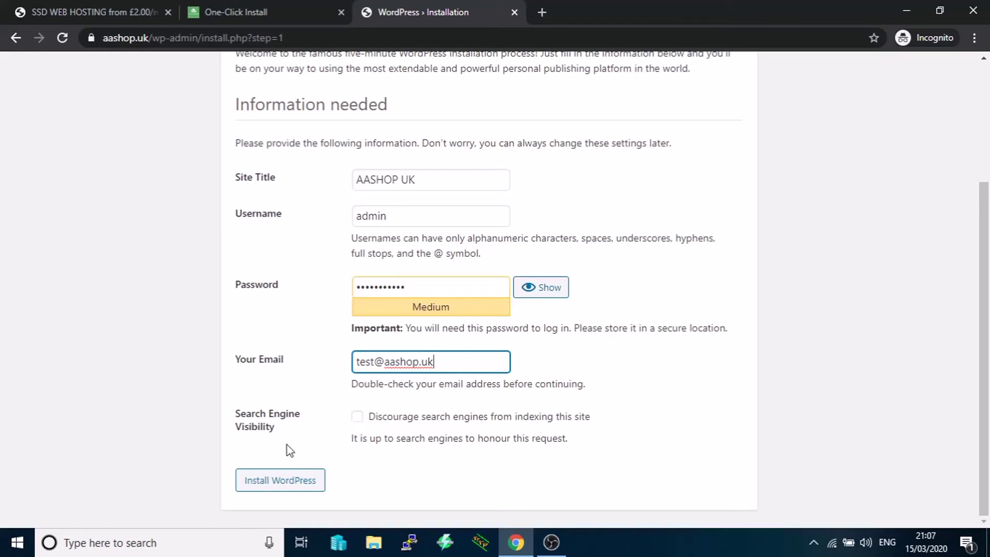
{"action": "left_click", "coordinate": [267, 482]}
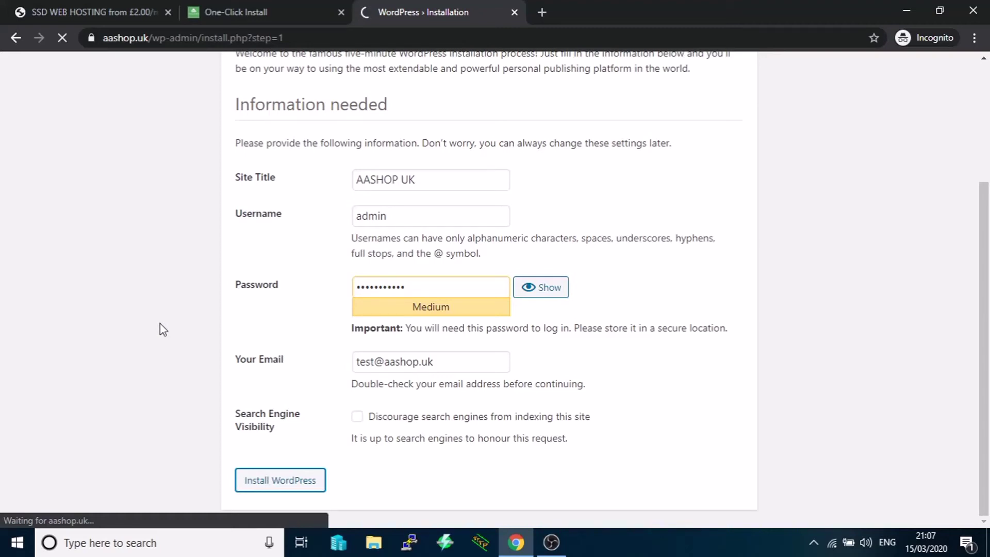
- Scroll the installation Success page until the AASHOP UK login page is reached
{"action": "scroll", "coordinate": [162, 330], "scroll_direction": "up", "scroll_amount": 3}
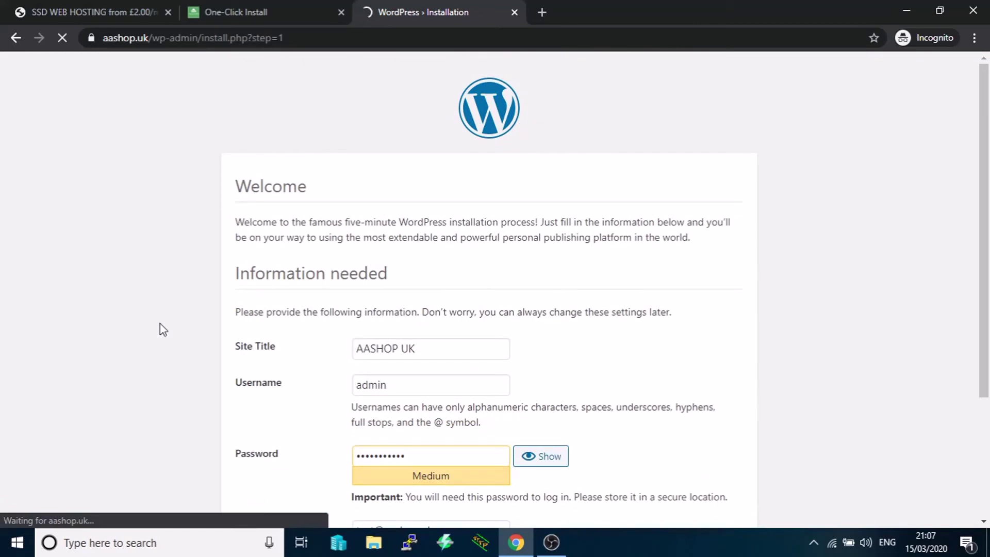
{"action": "scroll", "coordinate": [163, 330], "scroll_direction": "down", "scroll_amount": 3}
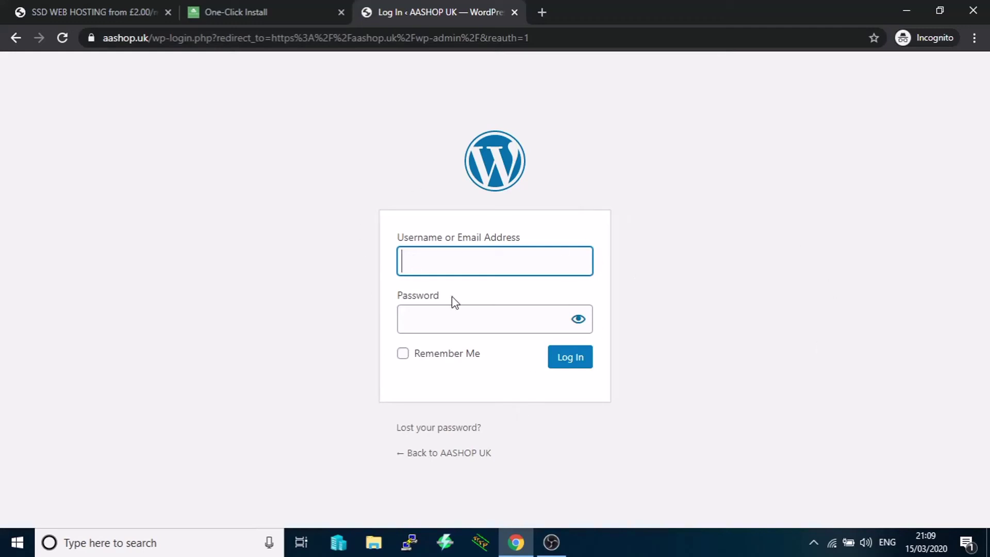
{"action": "left_click_drag", "start_coordinate": [549, 43], "coordinate": [80, 52]}
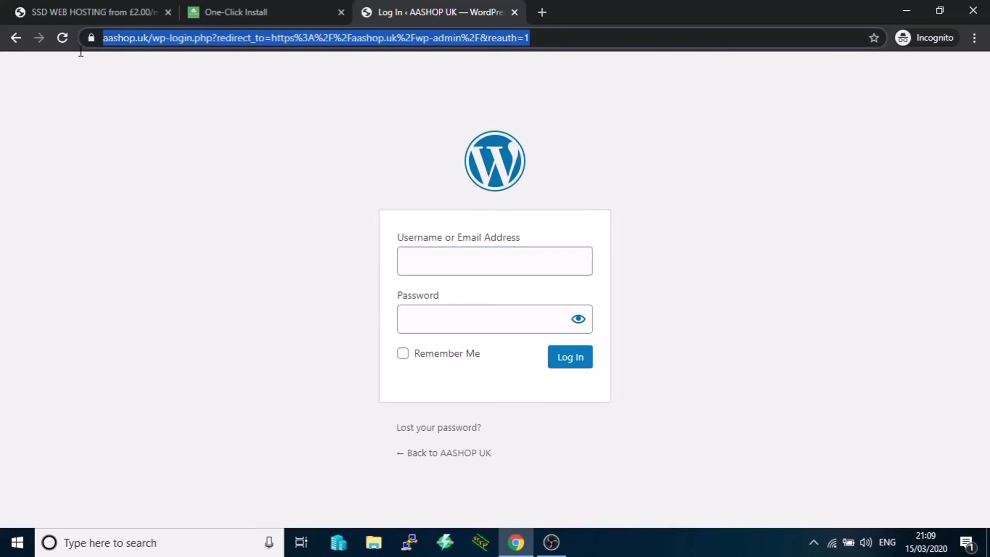
{"action": "key", "text": "BackSpace"}
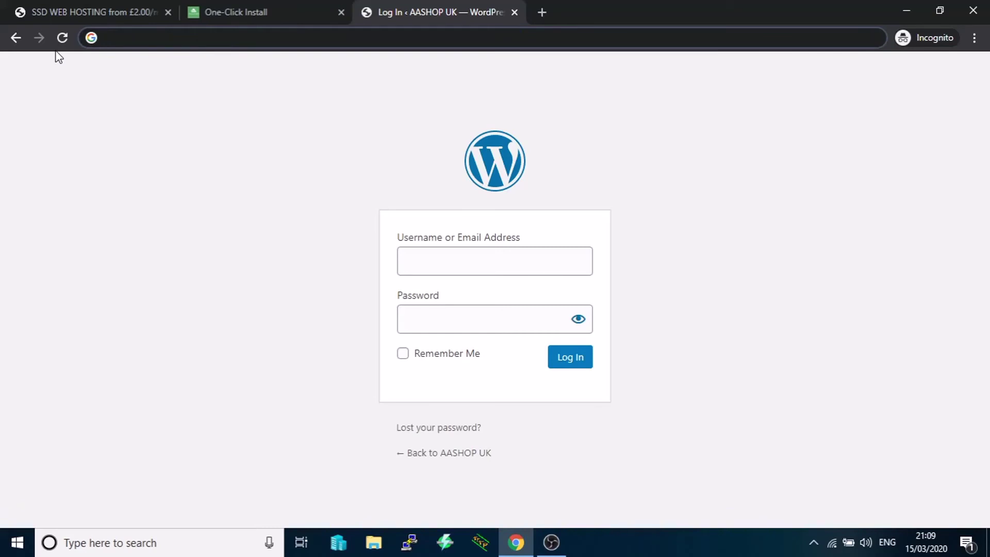
{"action": "type", "text": "aa"}
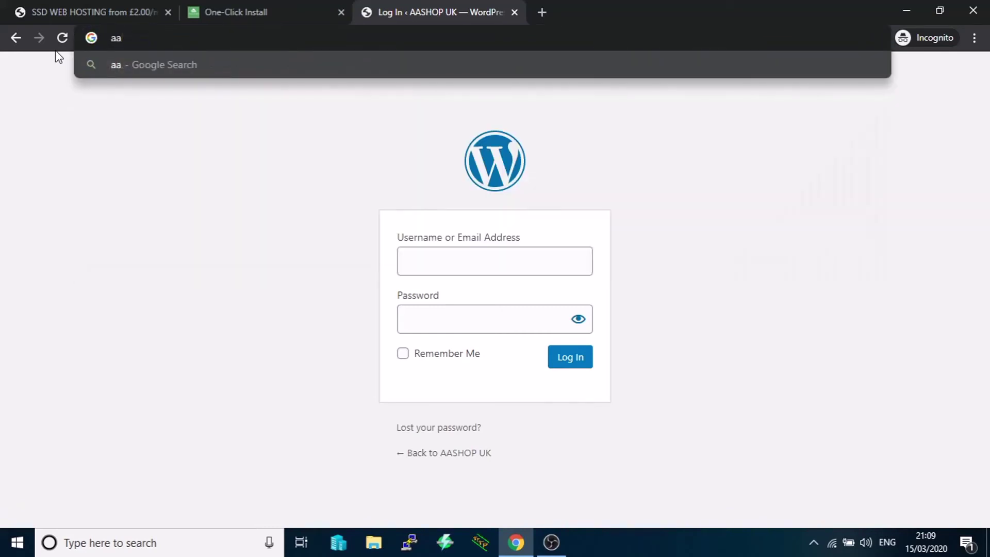
{"action": "type", "text": "shop"}
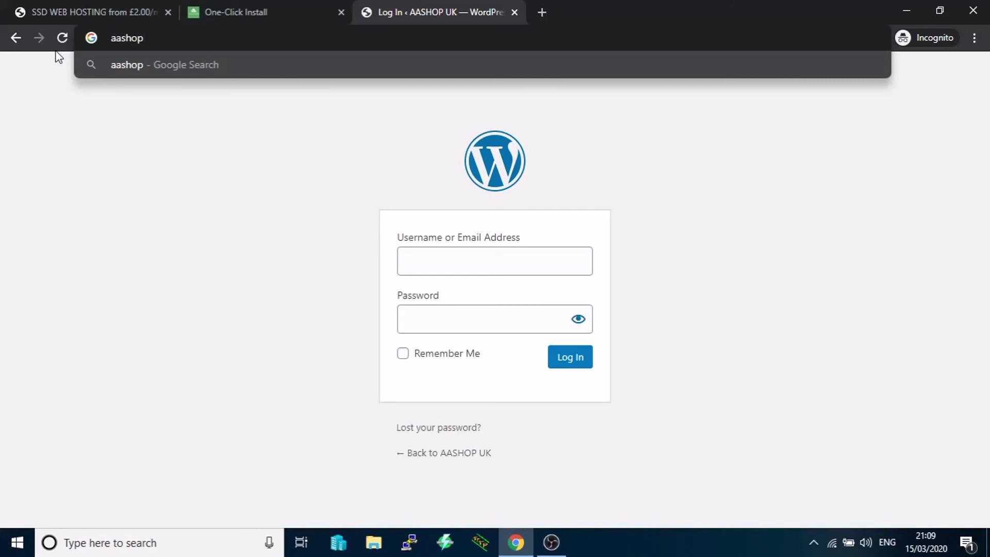
{"action": "type", "text": ".uk"}
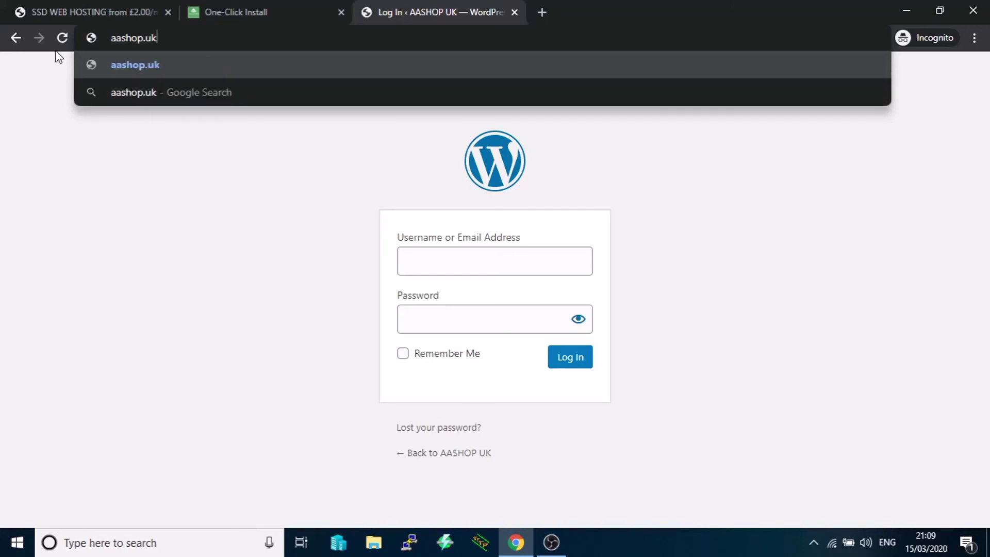
{"action": "type", "text": "\\"}
{"action": "key", "text": "BackSpace"}
{"action": "type", "text": "/wp-adm"}
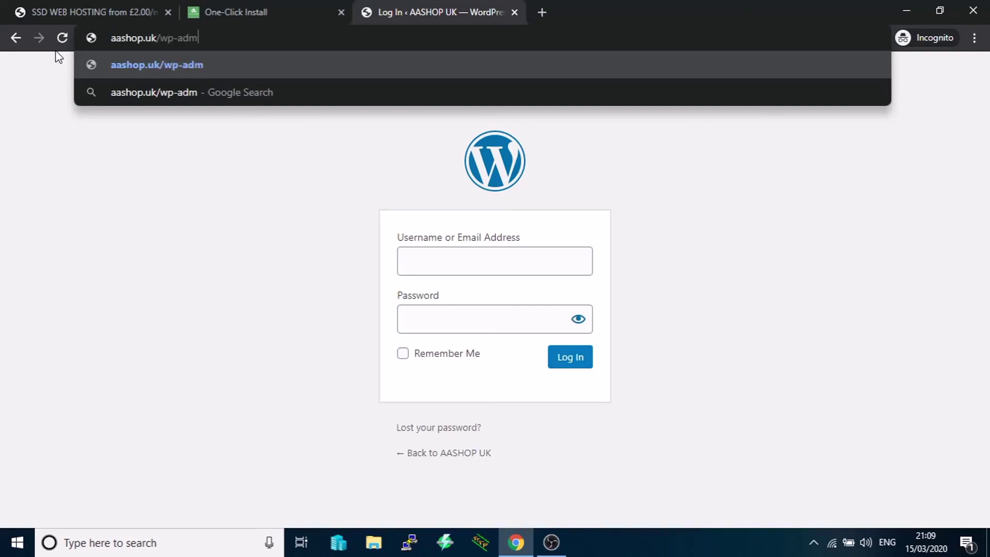
{"action": "type", "text": "in"}
{"action": "key", "text": "Return"}
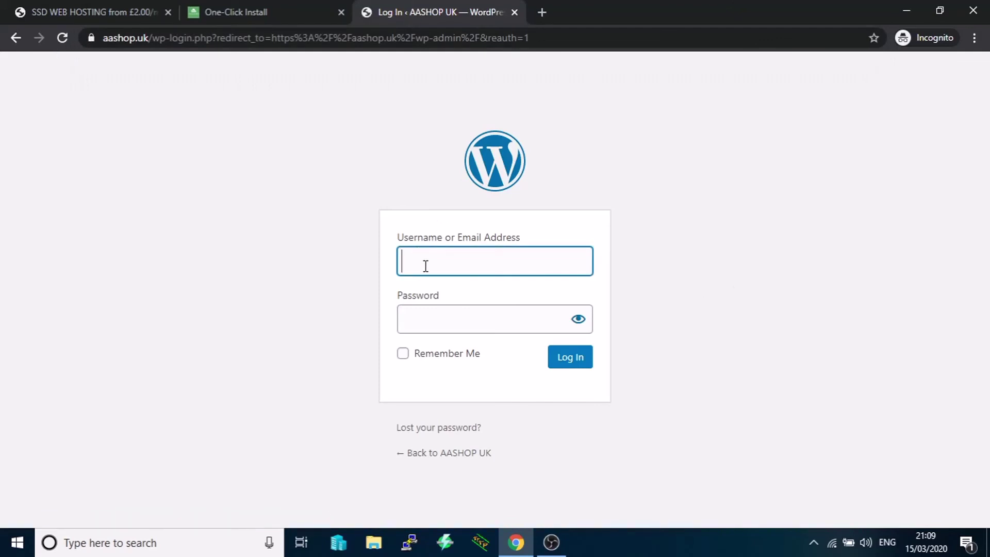
- Log in with username 'admin' and the account password
{"action": "type", "text": "admin"}
{"action": "left_click", "coordinate": [442, 320]}
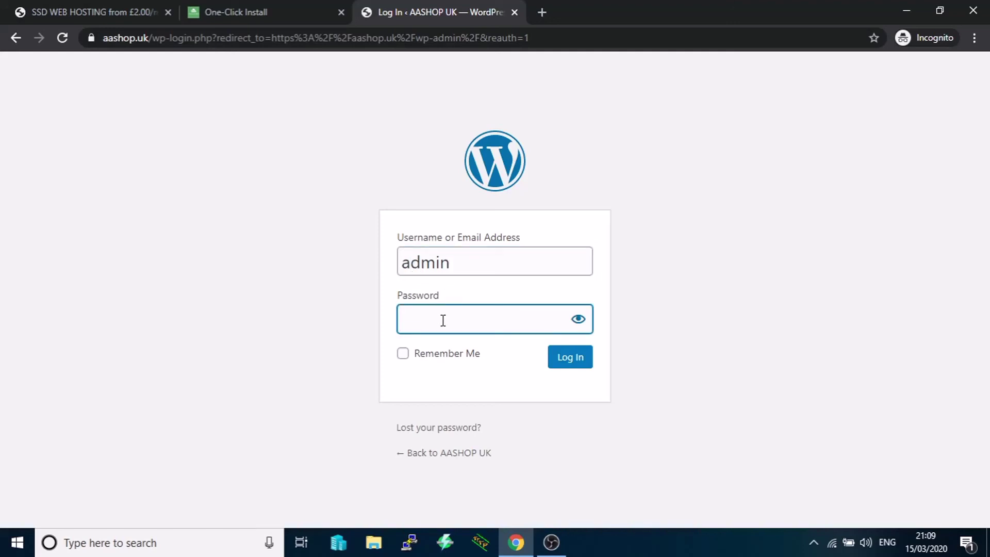
{"action": "type", "text": "•••••••••••"}
{"action": "key", "text": "Return"}
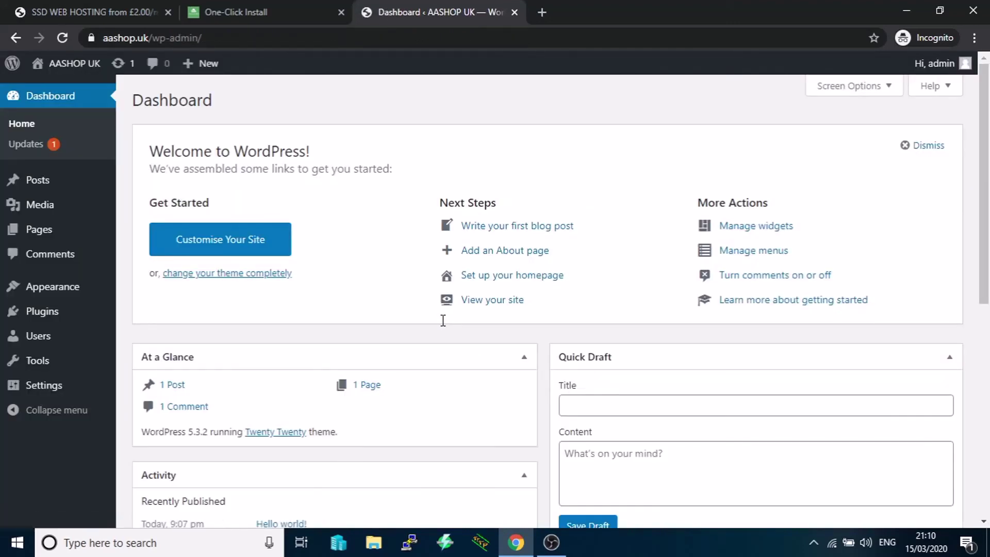